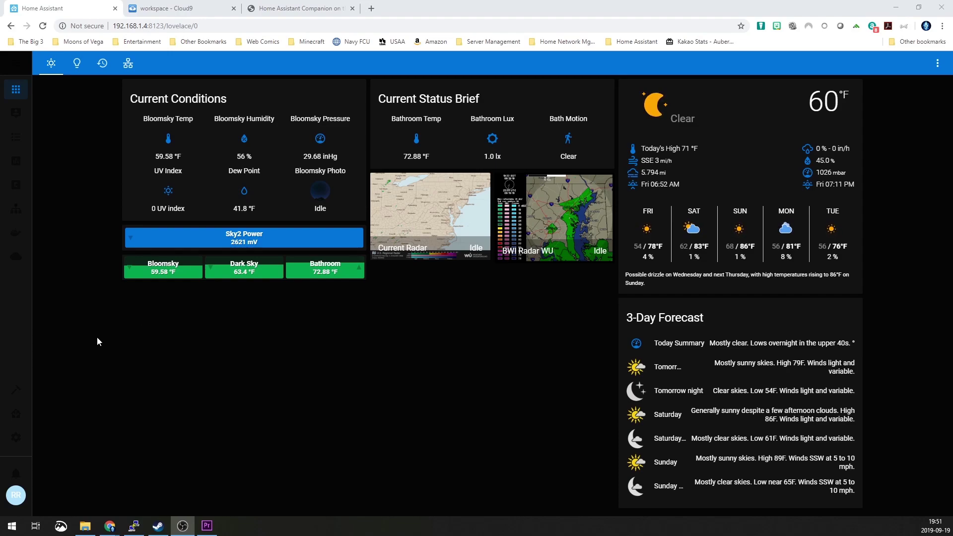
Open the Integrations page and browse the new-integration list, closing it without adding anything
{"action": "left_click", "coordinate": [16, 442]}
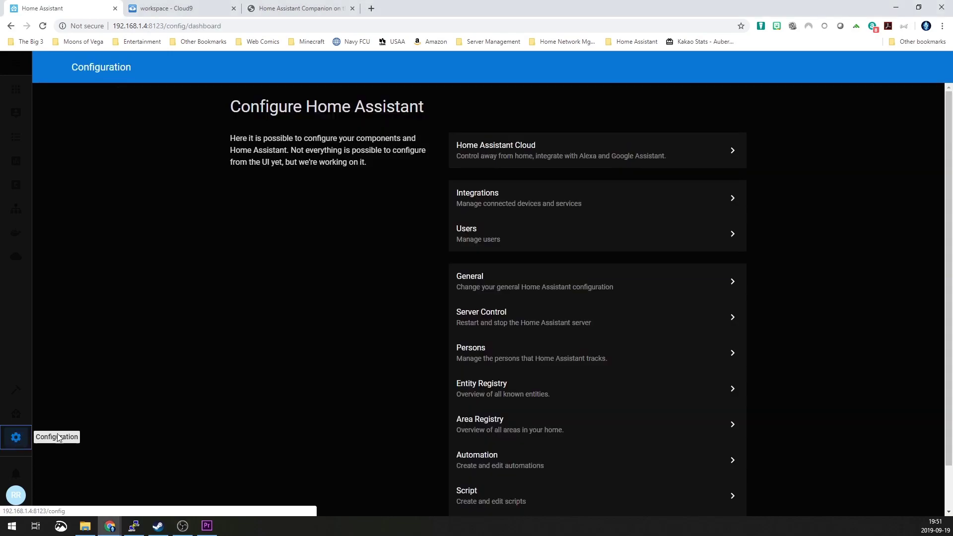
{"action": "left_click", "coordinate": [502, 197]}
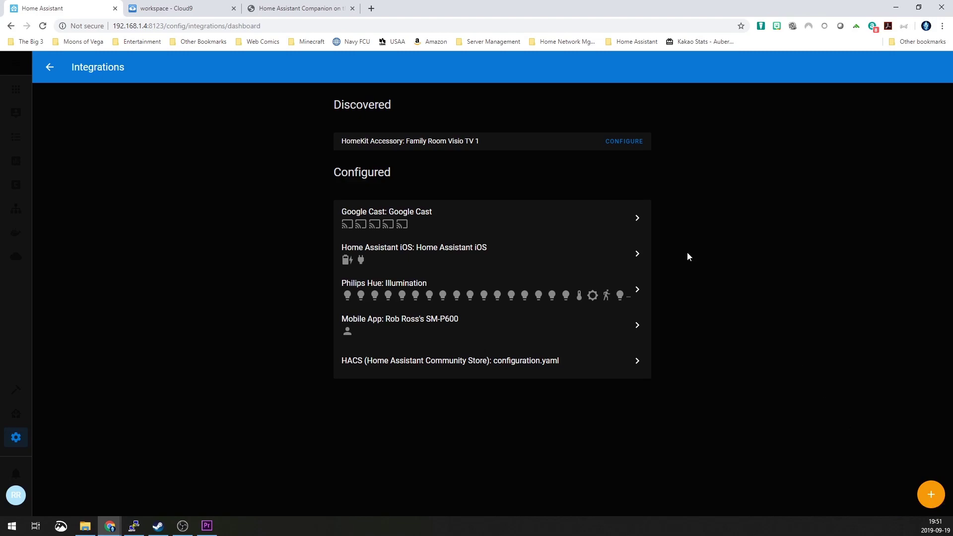
{"action": "left_click", "coordinate": [937, 497]}
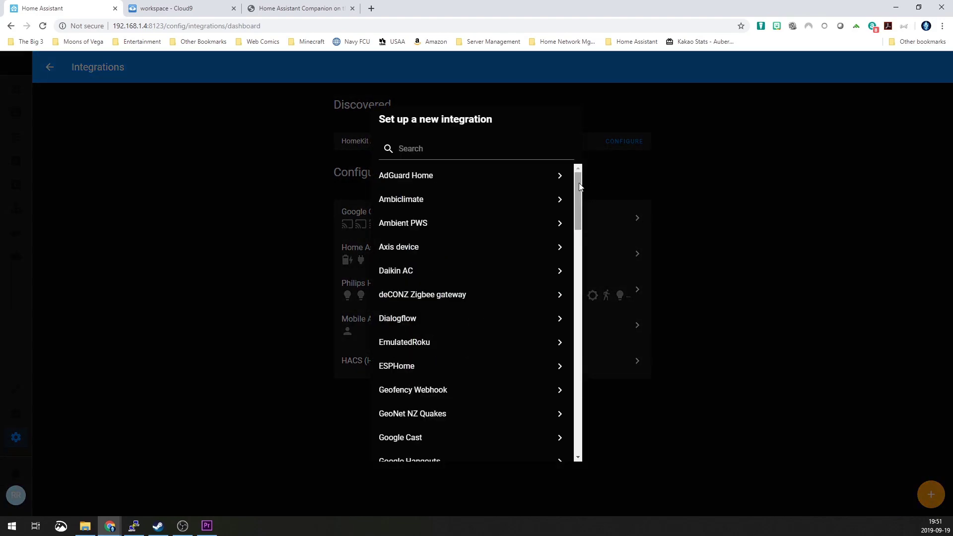
{"action": "left_click_drag", "start_coordinate": [580, 186], "coordinate": [578, 238]}
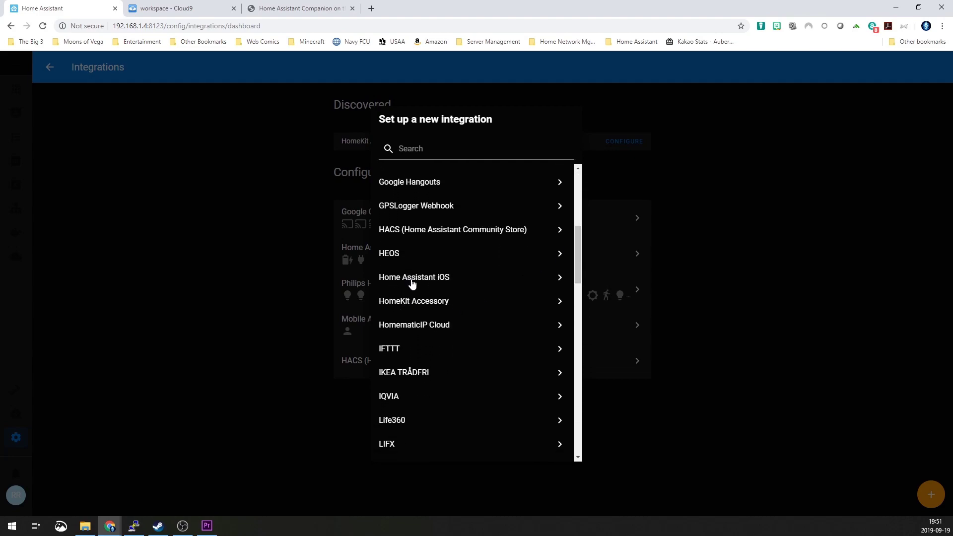
{"action": "left_click", "coordinate": [271, 288]}
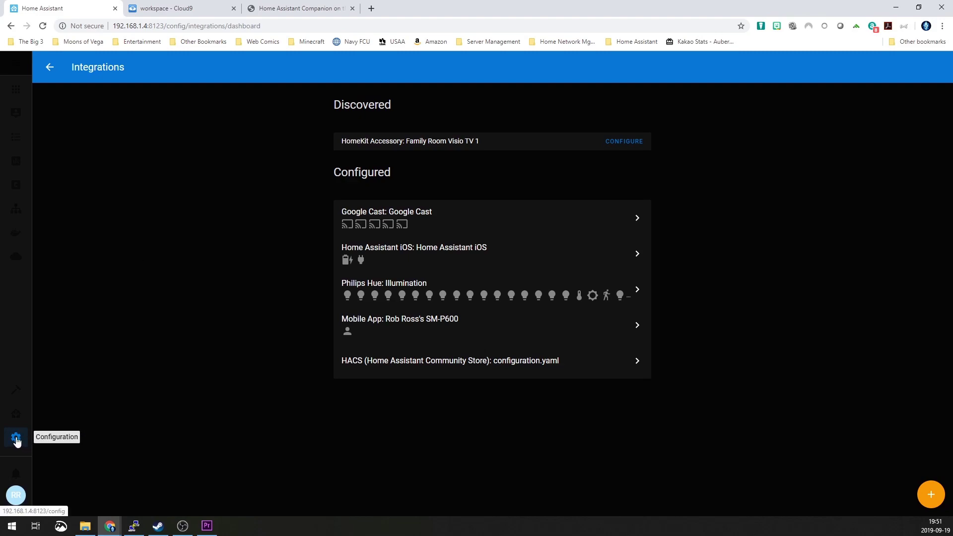
In Cloud9, select the default_config entry on line 13 of configuration.yaml and review the ios entry
{"action": "left_click", "coordinate": [174, 11]}
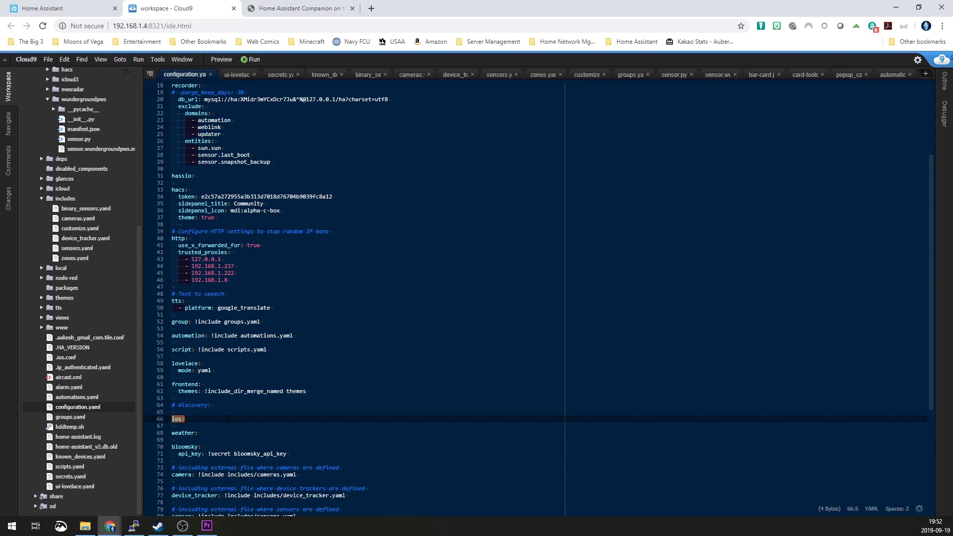
{"action": "scroll", "coordinate": [243, 271], "scroll_direction": "up", "scroll_amount": 3}
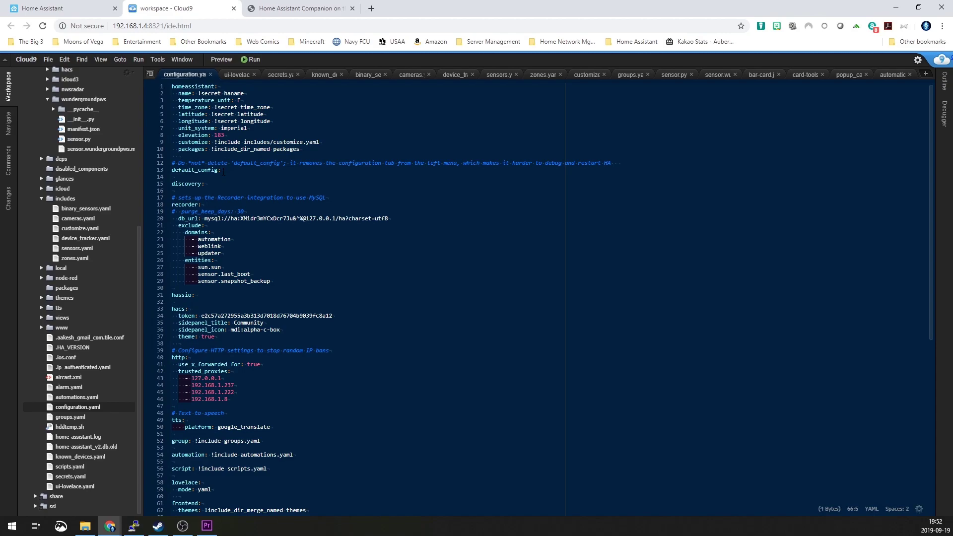
{"action": "left_click_drag", "start_coordinate": [224, 171], "coordinate": [171, 170]}
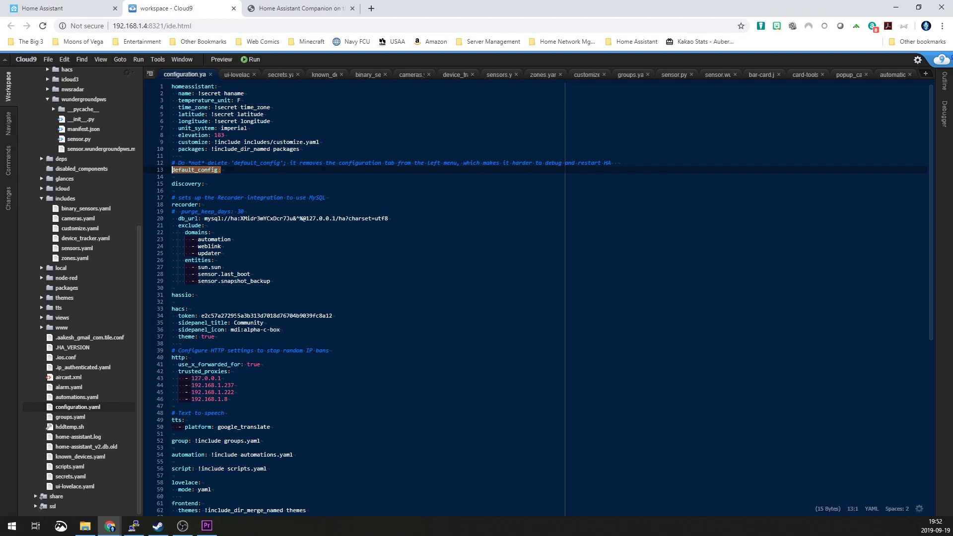
{"action": "scroll", "coordinate": [236, 316], "scroll_direction": "down", "scroll_amount": 4}
{"action": "scroll", "coordinate": [236, 316], "scroll_direction": "up", "scroll_amount": 1}
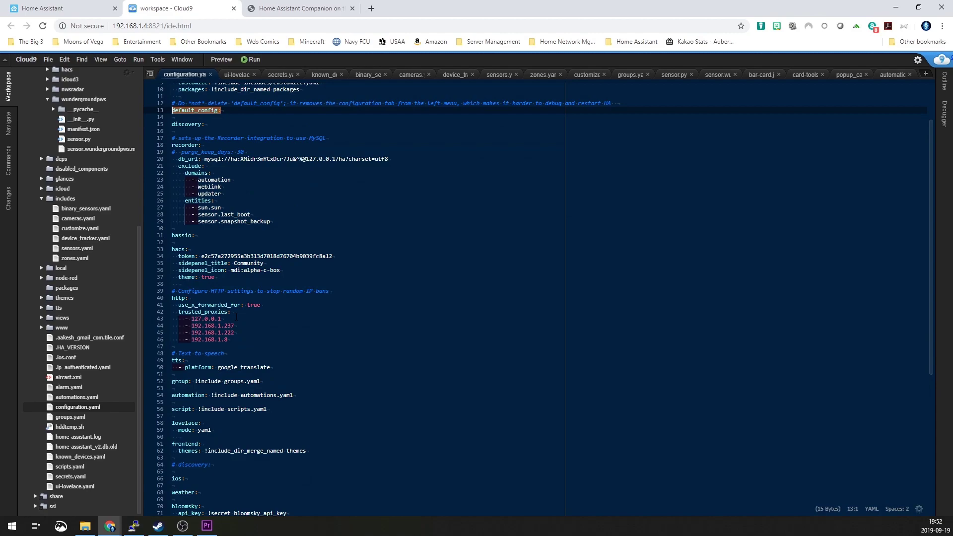
{"action": "scroll", "coordinate": [236, 317], "scroll_direction": "up", "scroll_amount": 3}
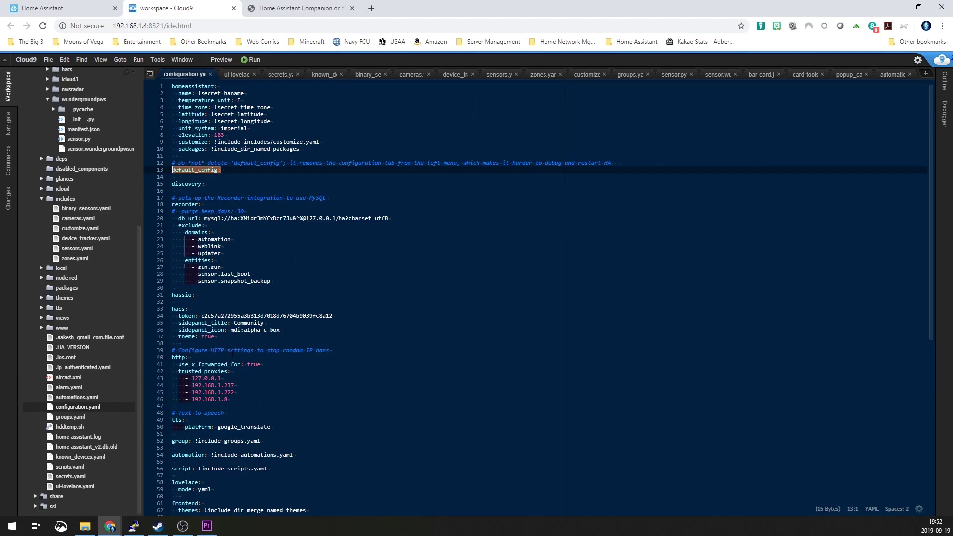
{"action": "scroll", "coordinate": [233, 353], "scroll_direction": "down", "scroll_amount": 8}
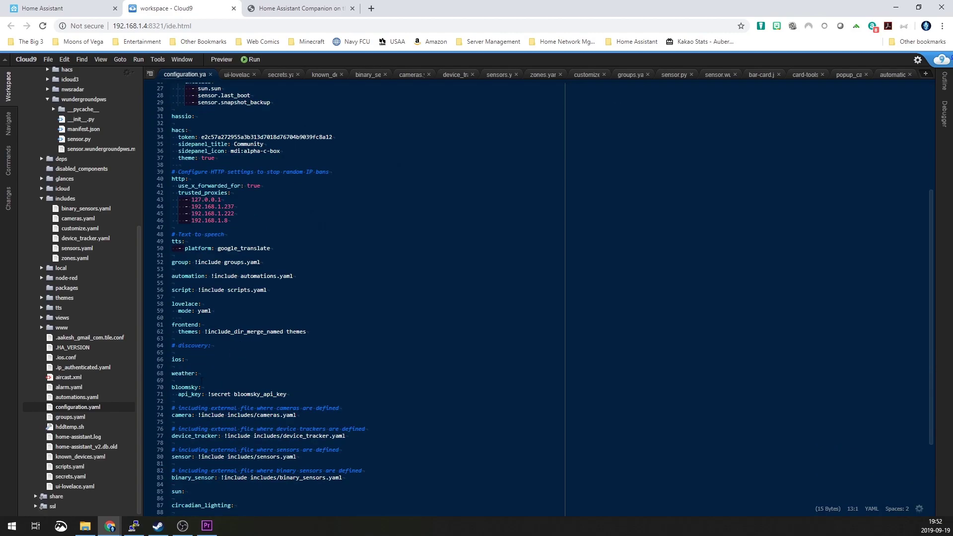
Delete the '# discovery:' line and its blank line above ios:, then save configuration.yaml
{"action": "left_click", "coordinate": [172, 359]}
{"action": "mouse_move", "coordinate": [172, 359]}
{"action": "left_mouse_down"}
{"action": "mouse_move", "coordinate": [210, 345]}
{"action": "mouse_move", "coordinate": [174, 348]}
{"action": "left_mouse_up"}
{"action": "key", "text": "BackSpace"}
{"action": "key", "text": "BackSpace"}
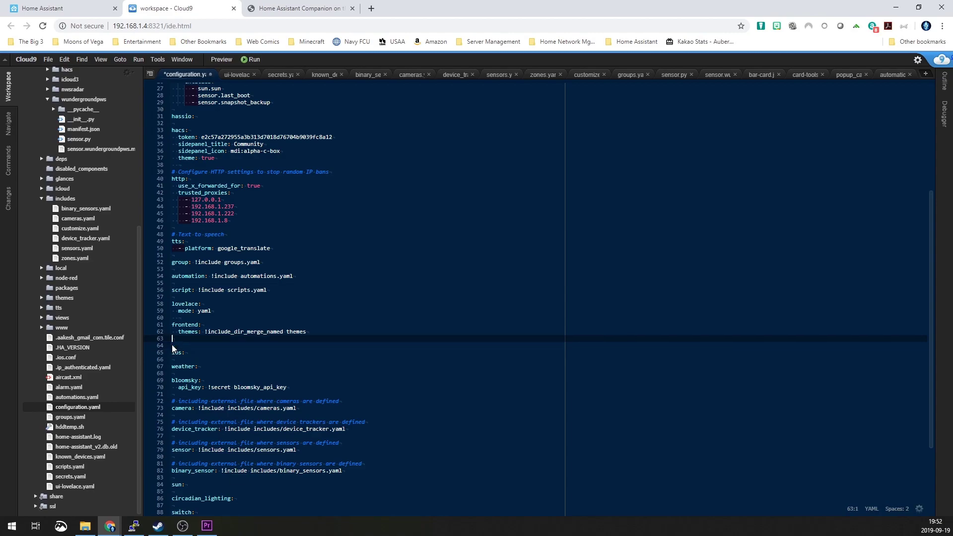
{"action": "key", "text": "Delete"}
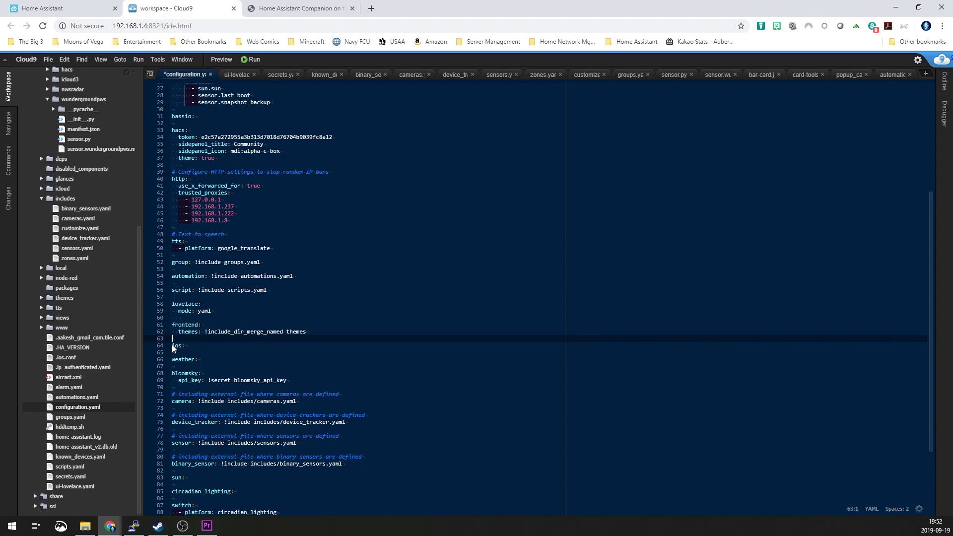
{"action": "key", "text": "Down"}
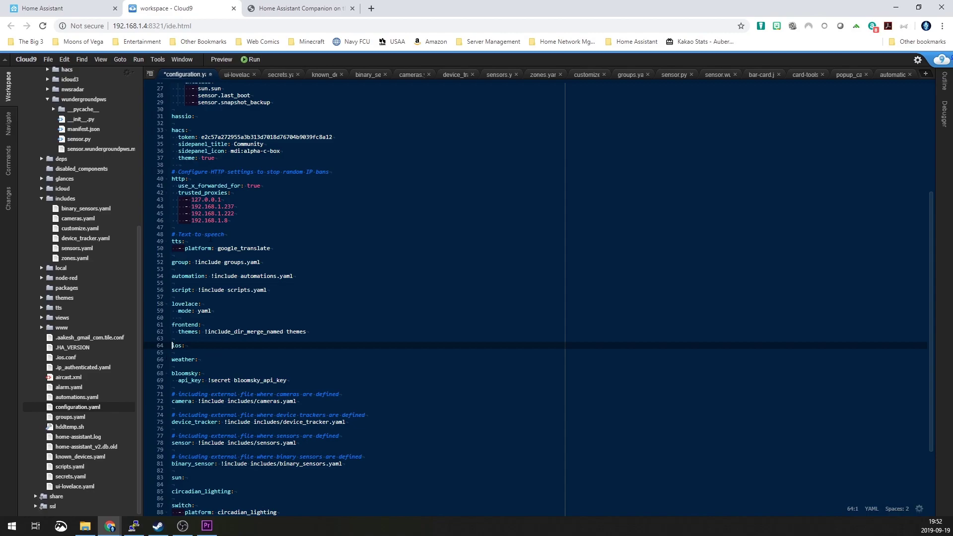
{"action": "scroll", "coordinate": [536, 298], "scroll_direction": "up", "scroll_amount": 3}
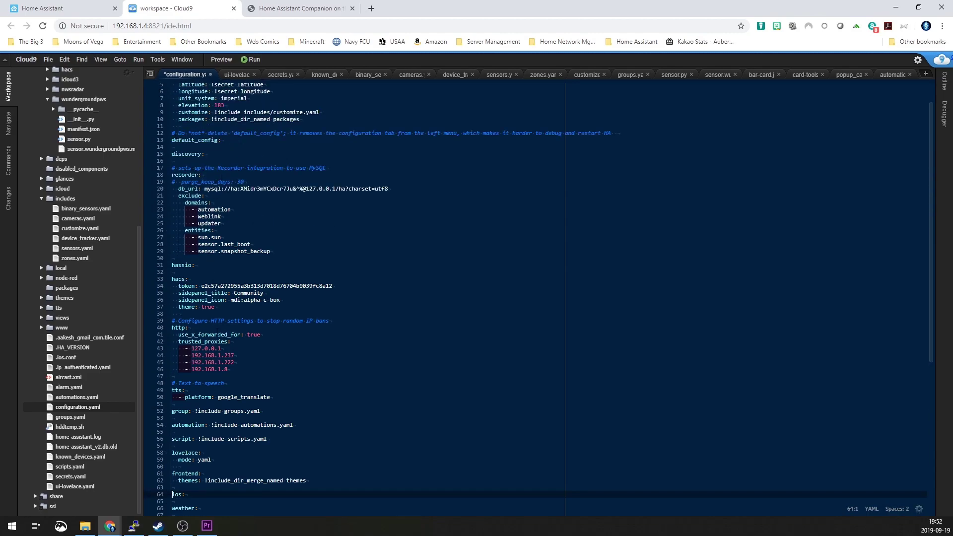
{"action": "scroll", "coordinate": [536, 298], "scroll_direction": "down", "scroll_amount": 2}
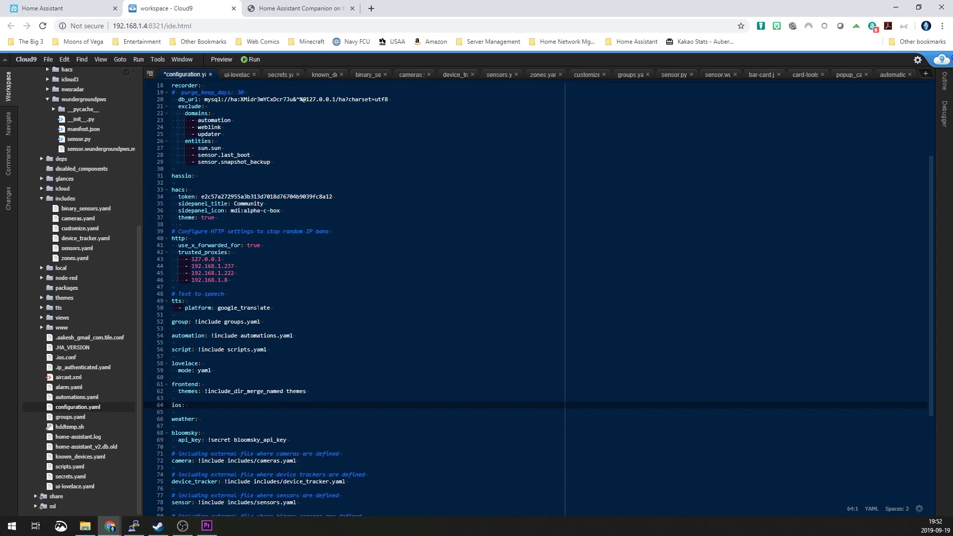
{"action": "key", "text": "ctrl+s"}
Switch to the Home Assistant Companion App Store Preview page and scroll through its screenshots and ratings
{"action": "left_click", "coordinate": [78, 9]}
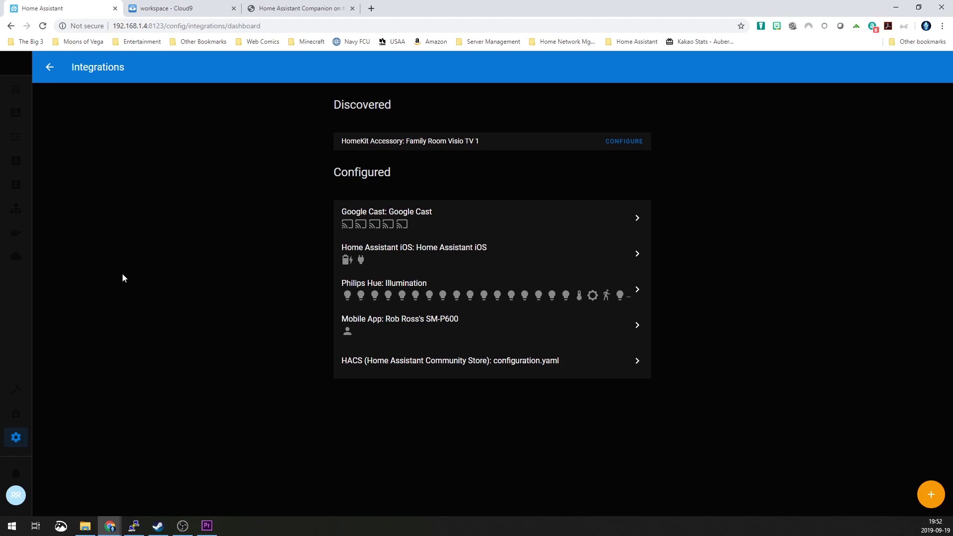
{"action": "left_click", "coordinate": [279, 9]}
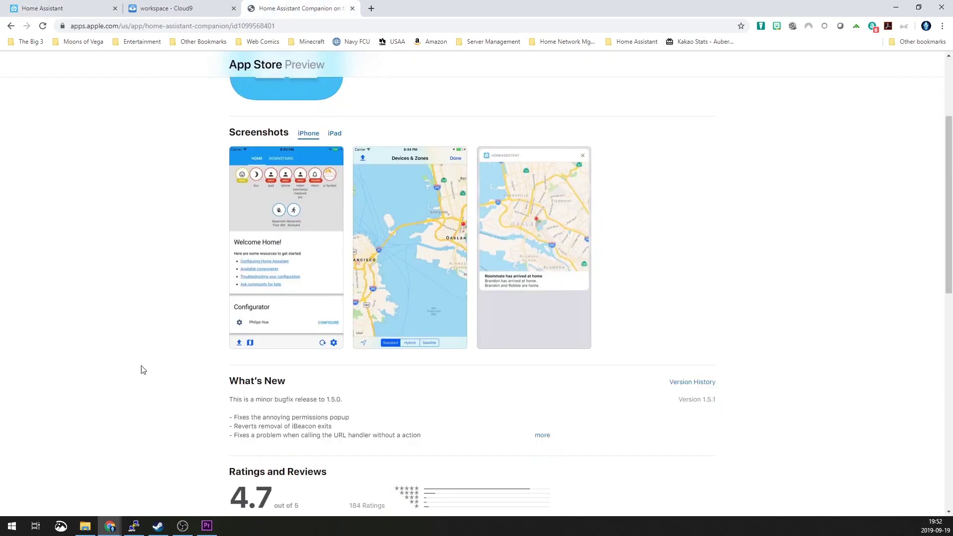
{"action": "scroll", "coordinate": [142, 370], "scroll_direction": "up", "scroll_amount": 3}
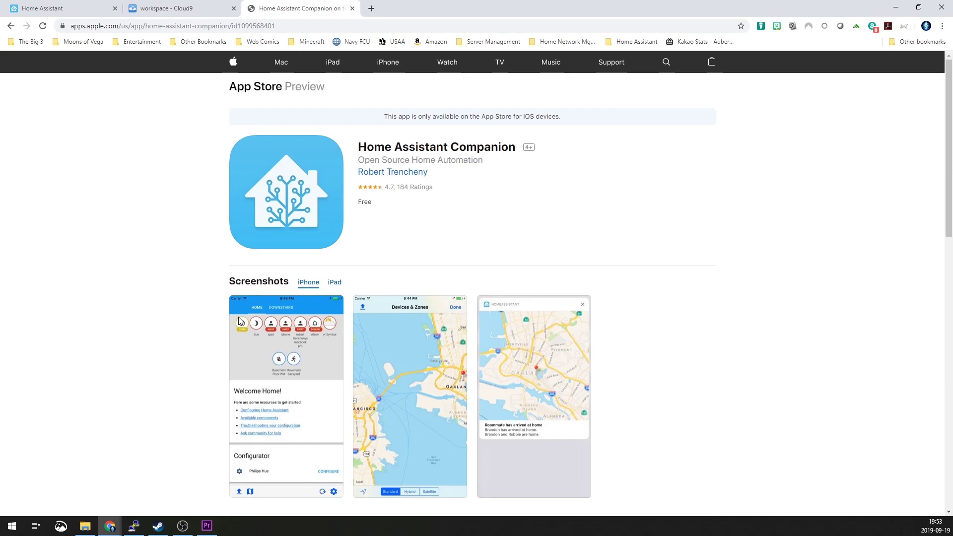
{"action": "scroll", "coordinate": [158, 382], "scroll_direction": "down", "scroll_amount": 3}
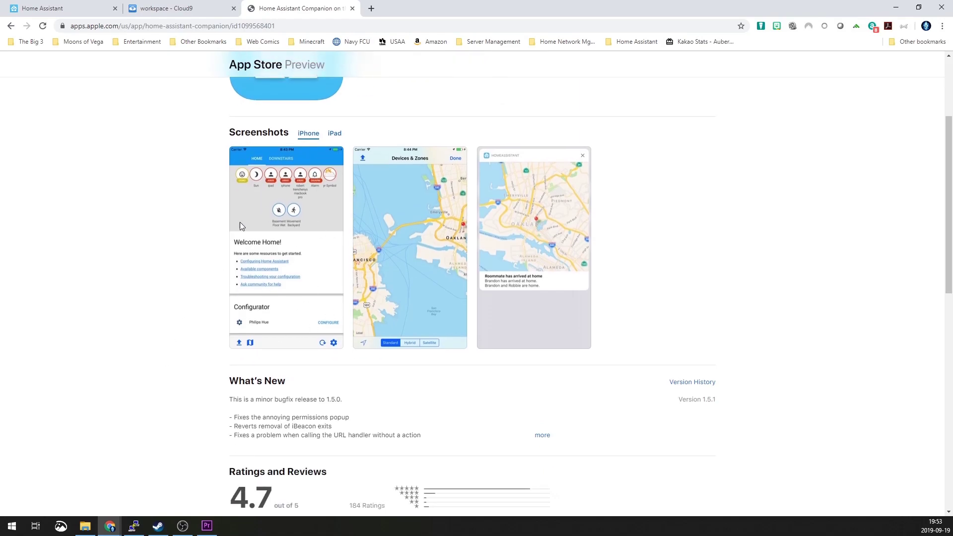
{"action": "scroll", "coordinate": [120, 318], "scroll_direction": "down", "scroll_amount": 6}
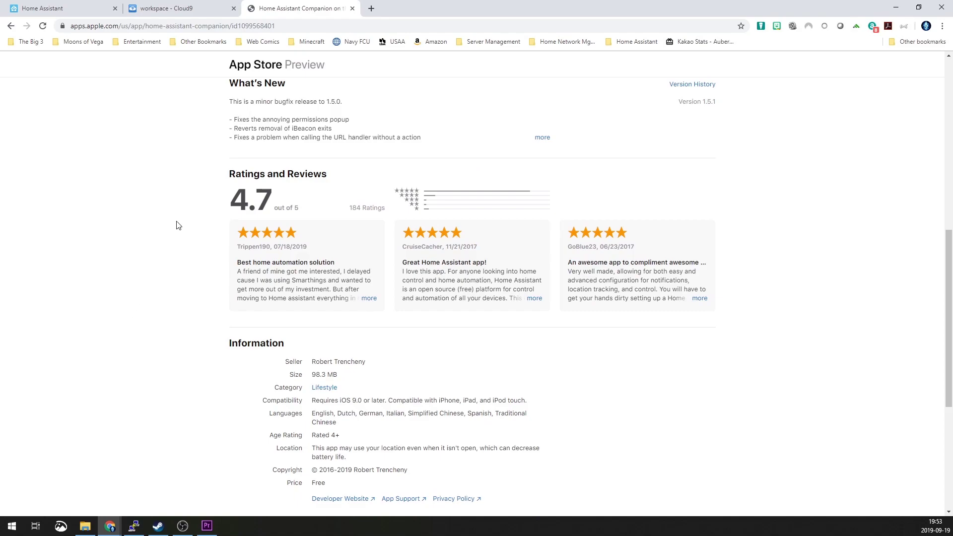
{"action": "scroll", "coordinate": [187, 266], "scroll_direction": "up", "scroll_amount": 7}
{"action": "scroll", "coordinate": [188, 267], "scroll_direction": "down", "scroll_amount": 3}
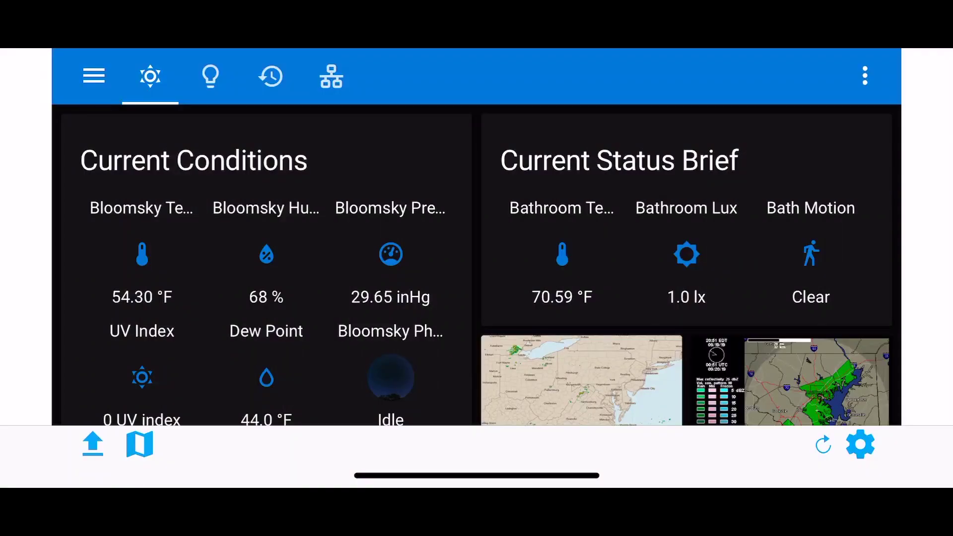
Check the Companion Settings Status section shows the iOS, Device Tracker and iOS Notify components loaded
{"action": "left_click", "coordinate": [860, 444]}
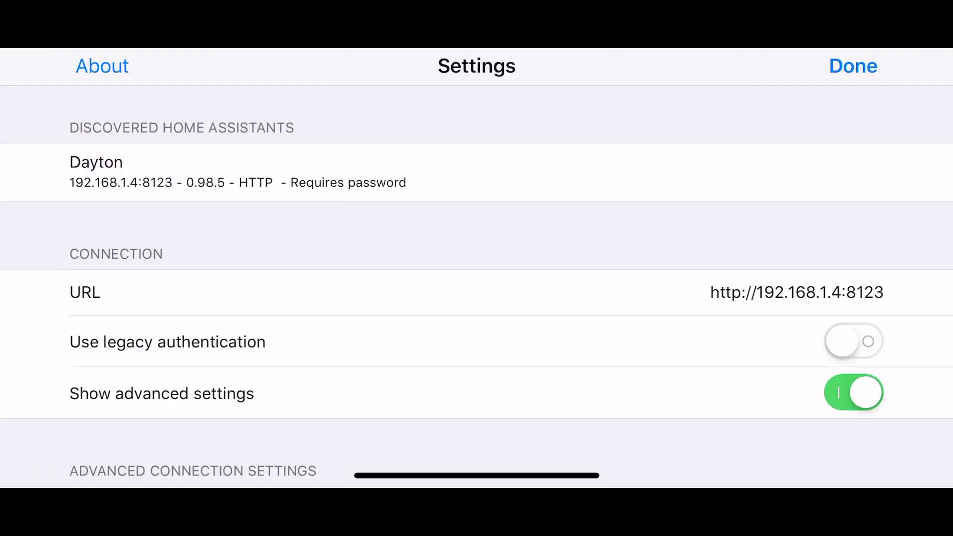
{"action": "scroll", "coordinate": [477, 290], "scroll_direction": "down", "scroll_amount": 4}
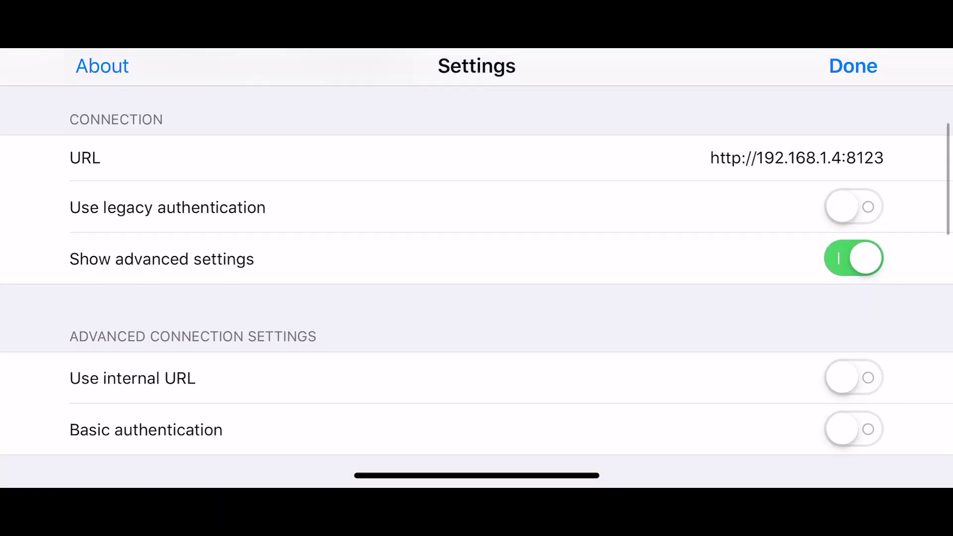
{"action": "scroll", "coordinate": [476, 291], "scroll_direction": "down", "scroll_amount": 4}
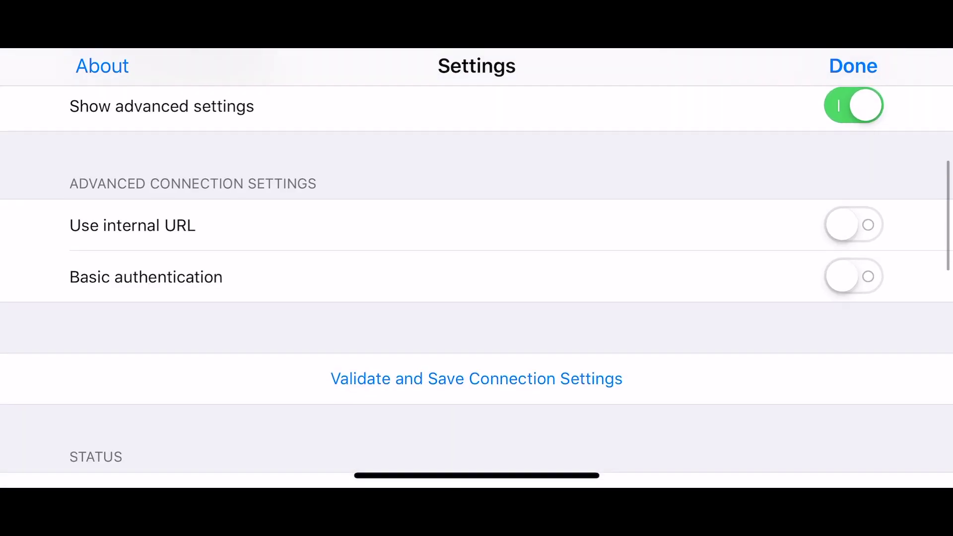
{"action": "scroll", "coordinate": [476, 290], "scroll_direction": "down", "scroll_amount": 7}
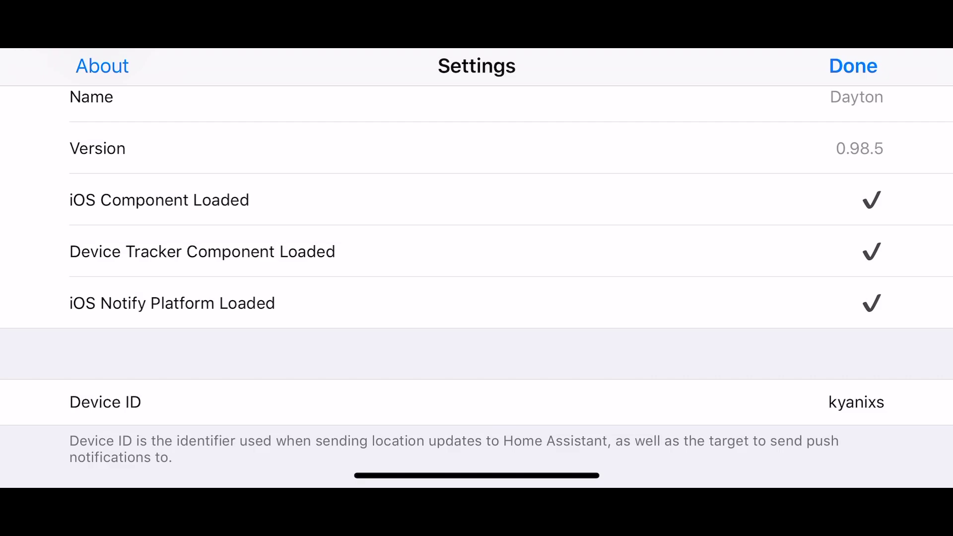
{"action": "scroll", "coordinate": [476, 295], "scroll_direction": "up", "scroll_amount": 10}
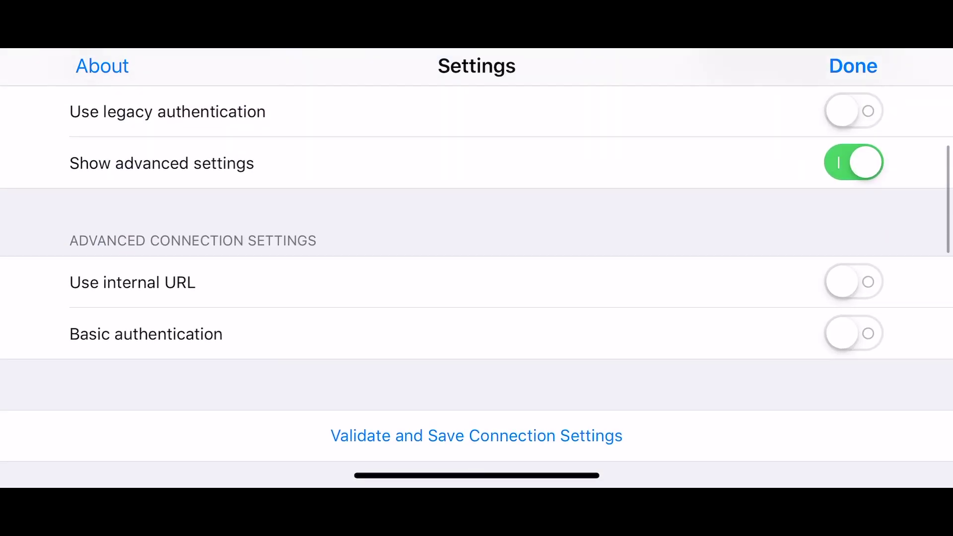
{"action": "scroll", "coordinate": [476, 295], "scroll_direction": "up", "scroll_amount": 3}
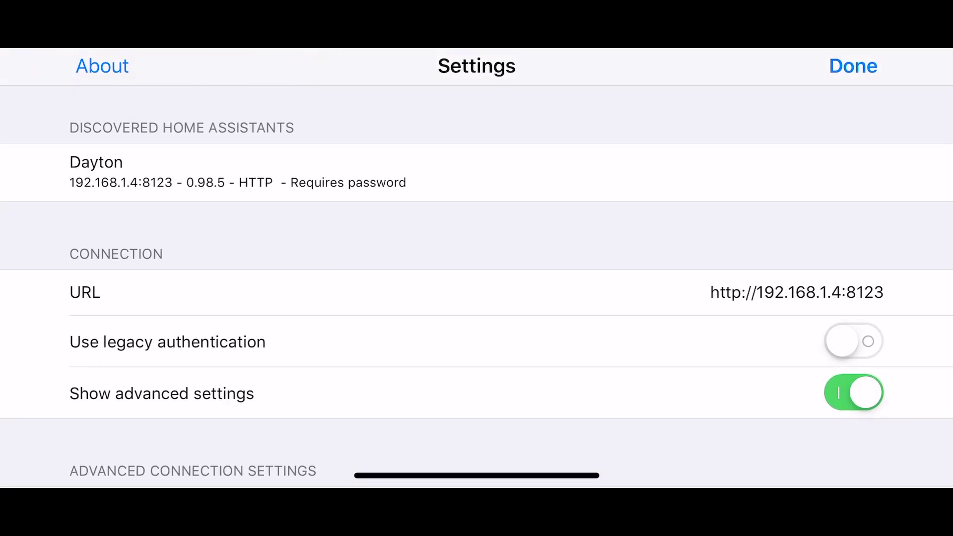
Toggle Use legacy authentication on and back off
{"action": "scroll", "coordinate": [476, 295], "scroll_direction": "down", "scroll_amount": 2}
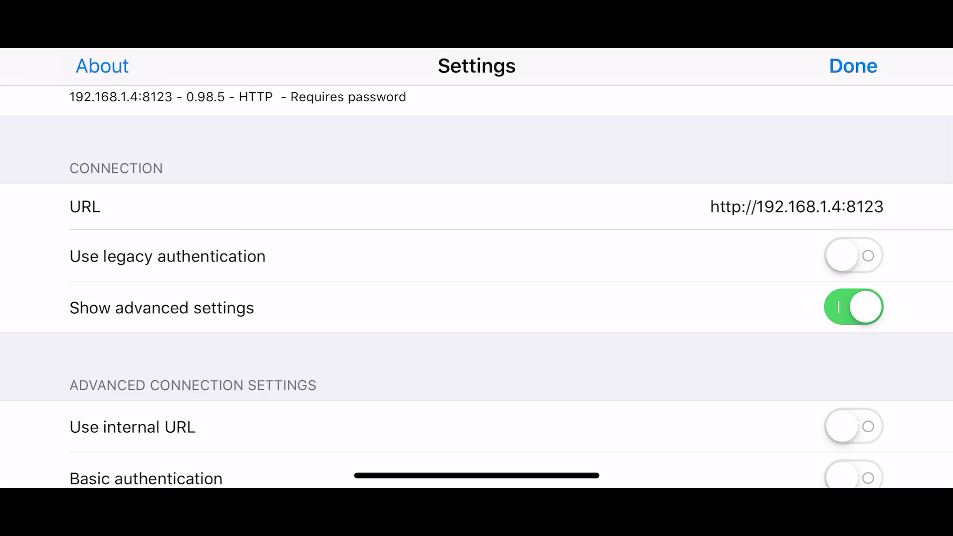
{"action": "left_click", "coordinate": [853, 256]}
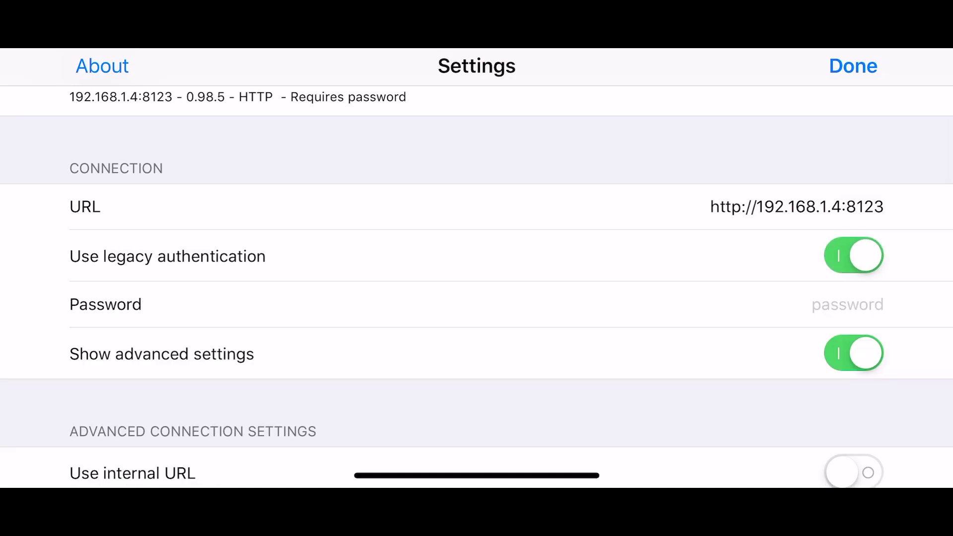
{"action": "left_click", "coordinate": [854, 256]}
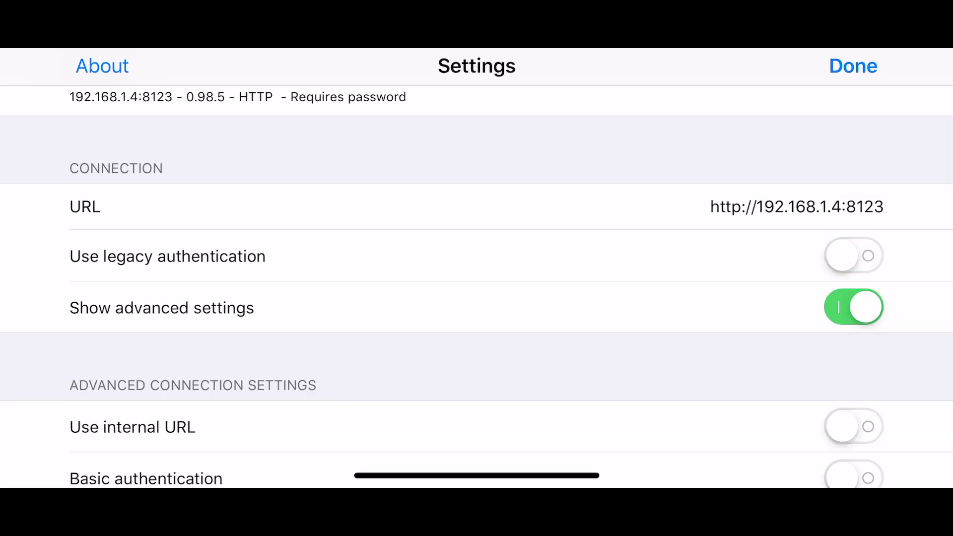
Enable Basic authentication, leave the username blank, and switch Basic authentication back off
{"action": "scroll", "coordinate": [477, 295], "scroll_direction": "down", "scroll_amount": 2}
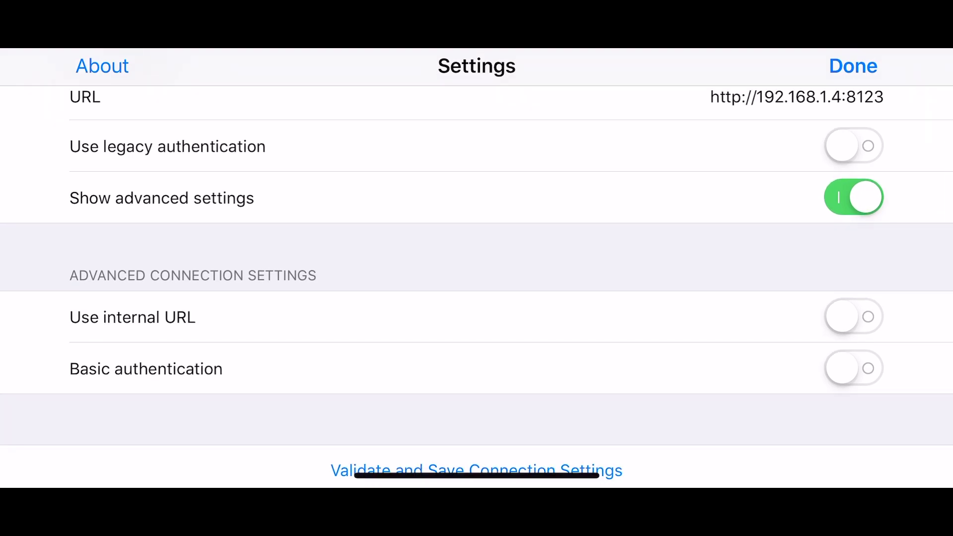
{"action": "left_click", "coordinate": [854, 368]}
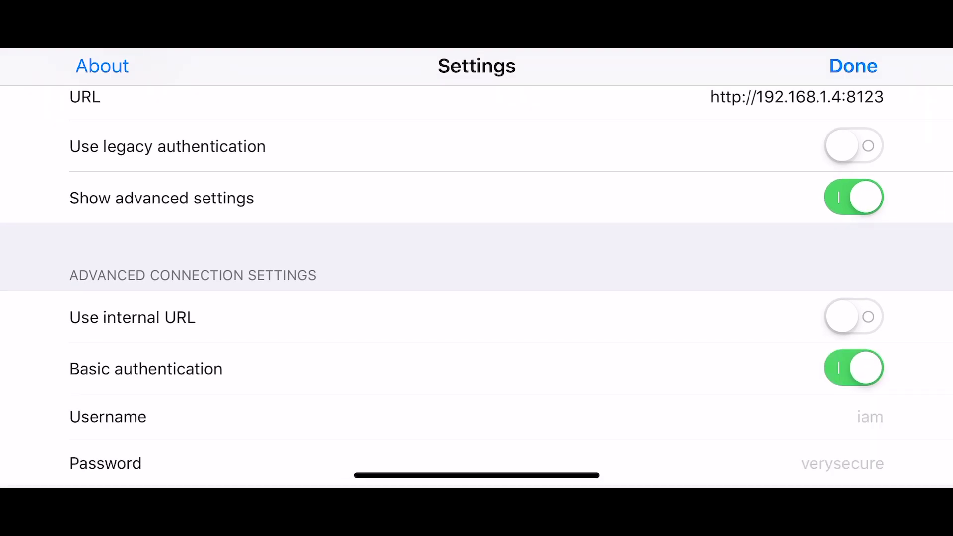
{"action": "scroll", "coordinate": [476, 297], "scroll_direction": "down", "scroll_amount": 3}
{"action": "left_click", "coordinate": [869, 287]}
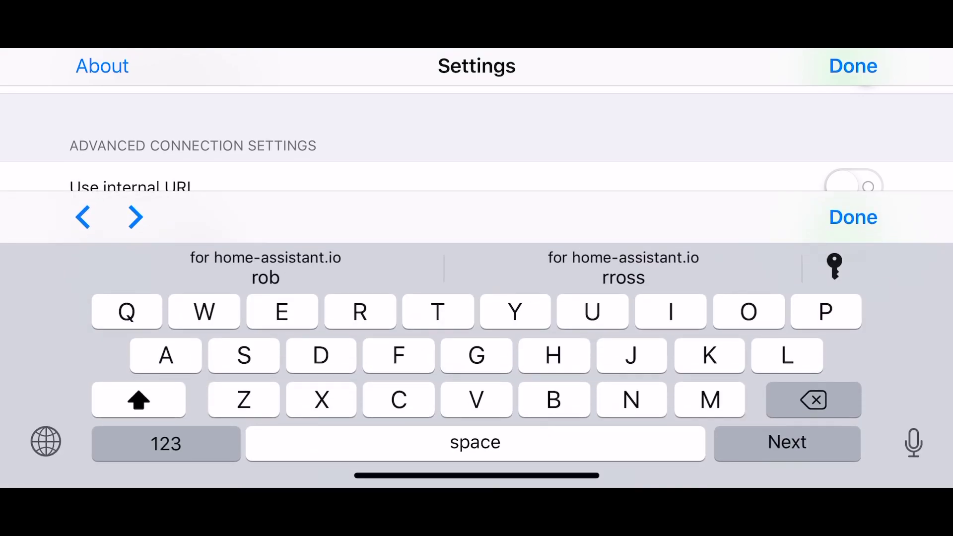
{"action": "left_click", "coordinate": [852, 217]}
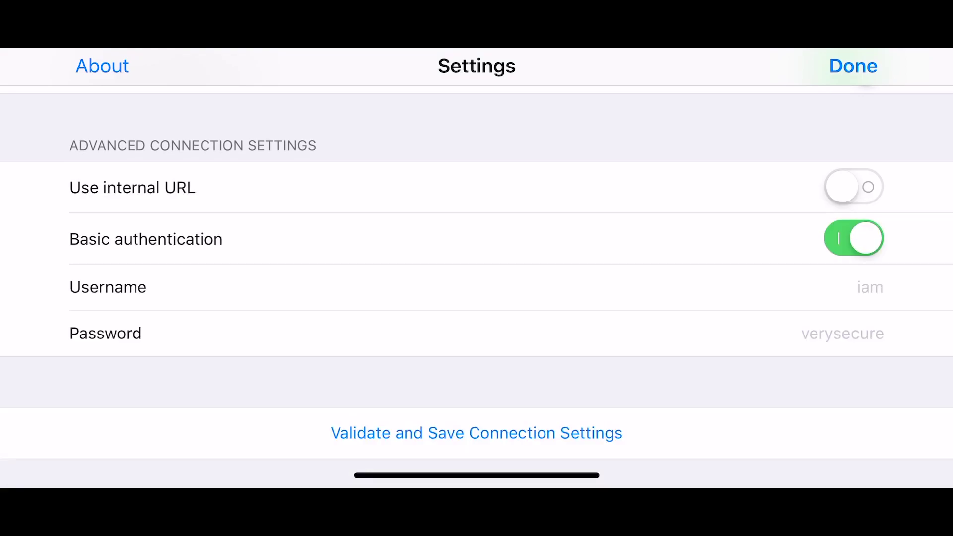
{"action": "left_click", "coordinate": [853, 238]}
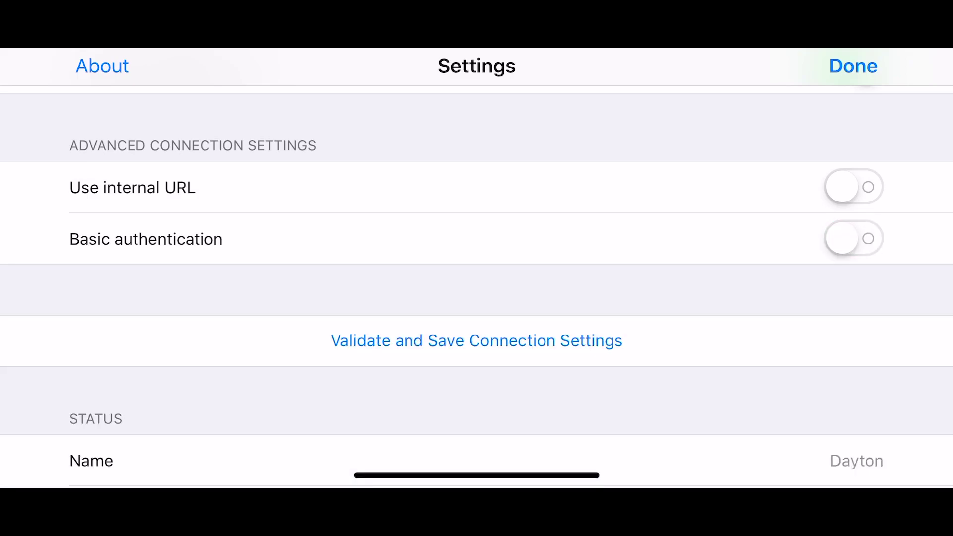
Close the Companion settings to load the dashboard, then reopen the settings
{"action": "left_click", "coordinate": [852, 65]}
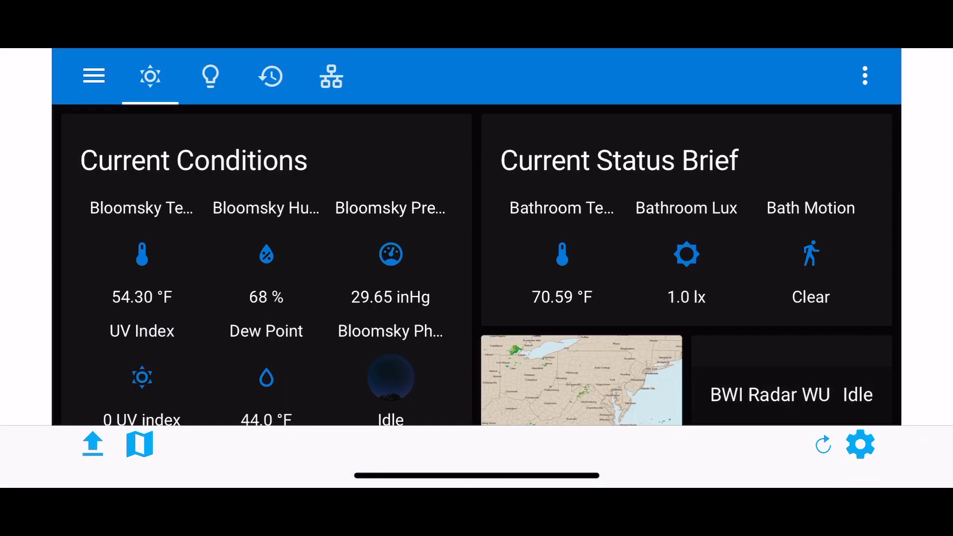
{"action": "left_click", "coordinate": [859, 443]}
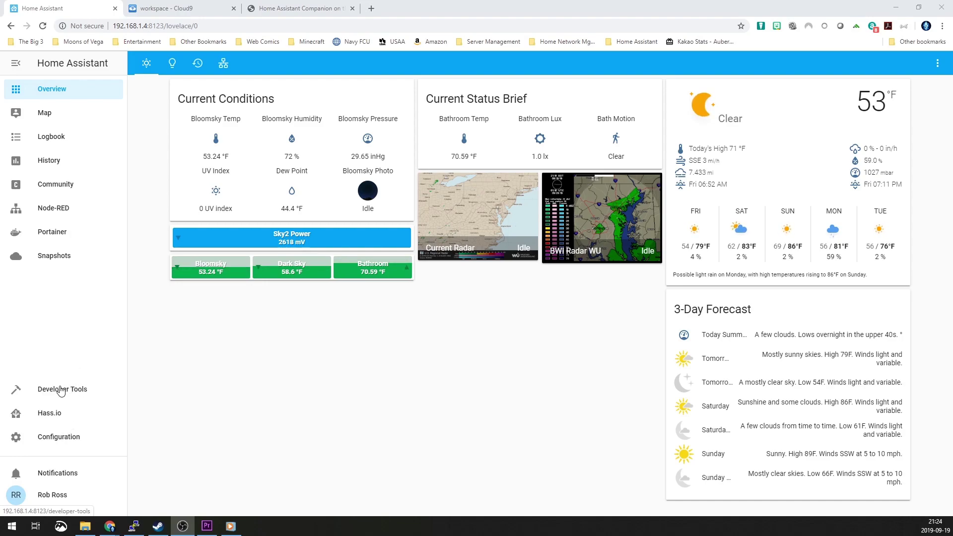
Open Developer Tools Services and scroll the Service dropdown down to the notify.ios entries
{"action": "left_click", "coordinate": [60, 391]}
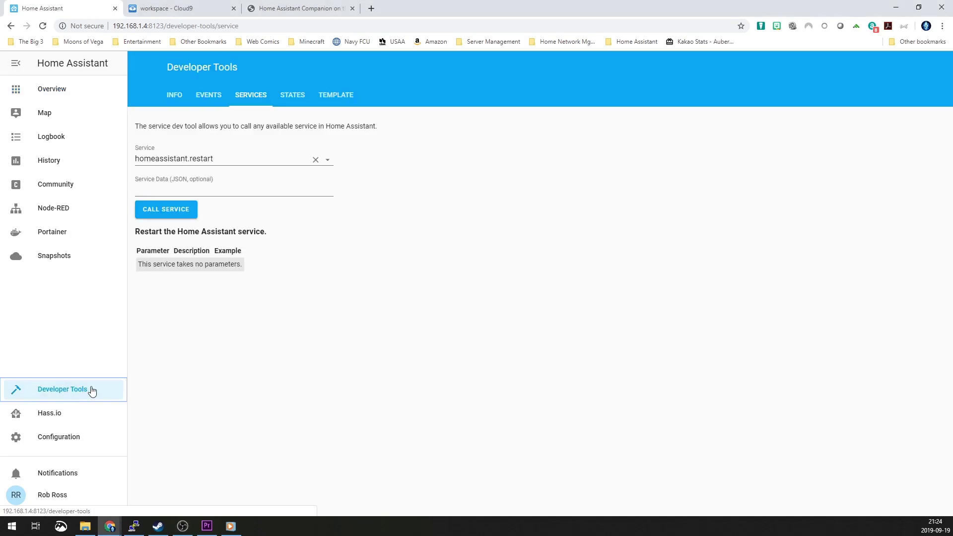
{"action": "left_click", "coordinate": [327, 160]}
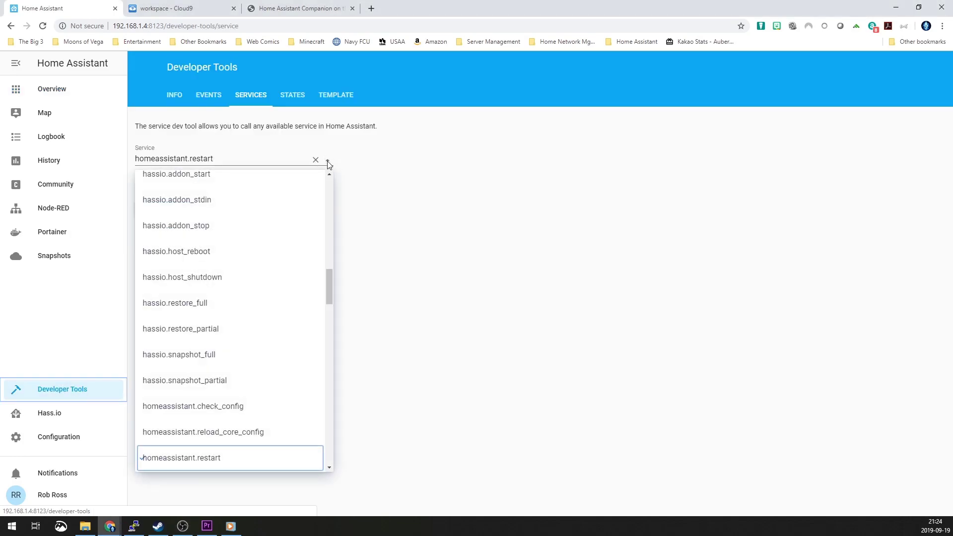
{"action": "left_click", "coordinate": [415, 219]}
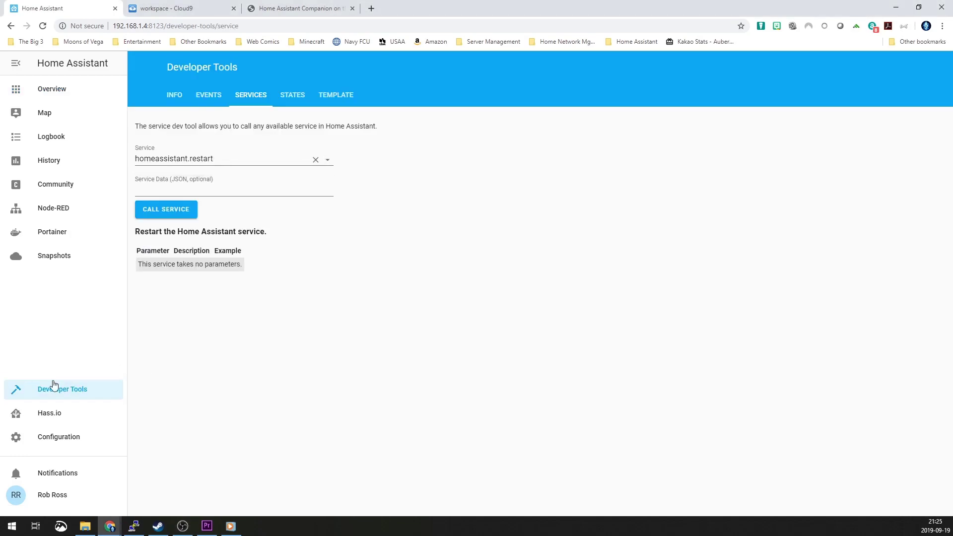
{"action": "left_click", "coordinate": [164, 99]}
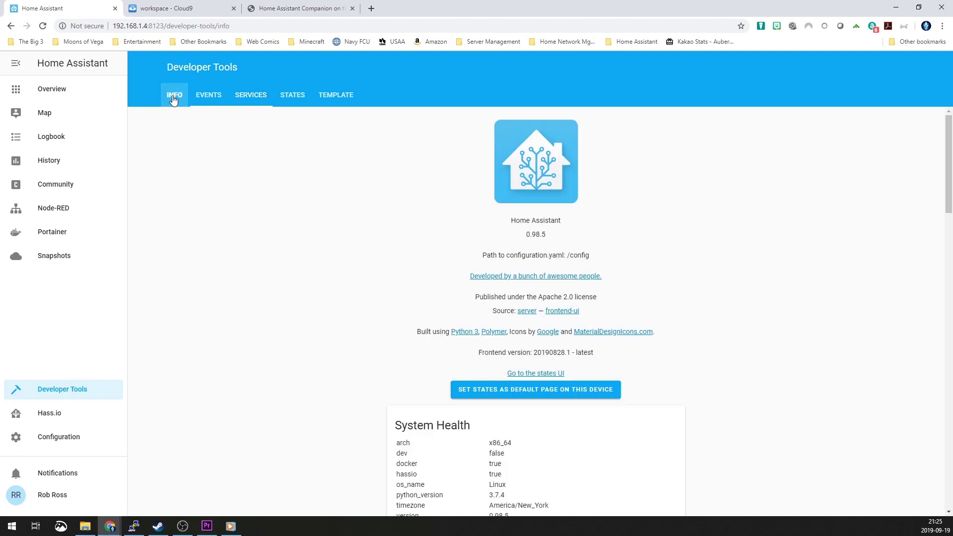
{"action": "left_click", "coordinate": [250, 98]}
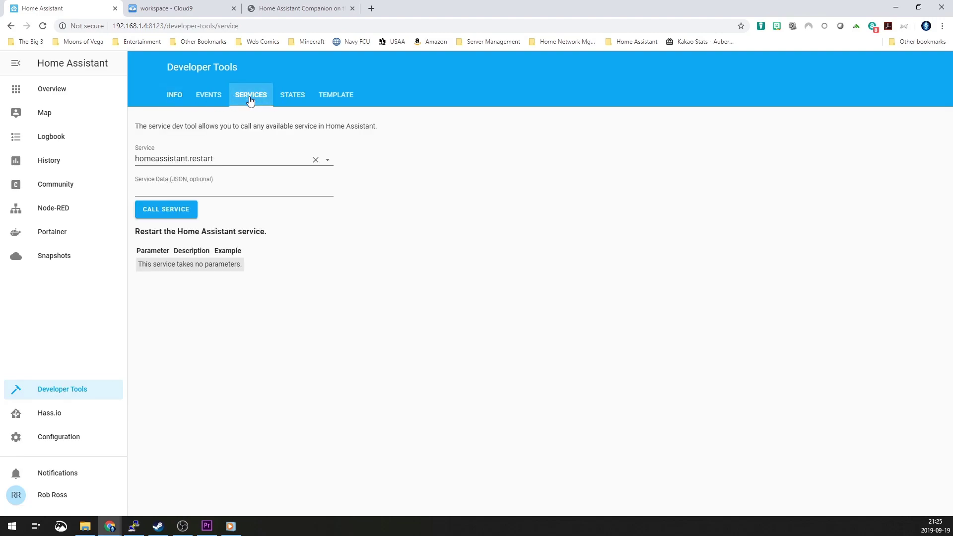
{"action": "left_click", "coordinate": [328, 164]}
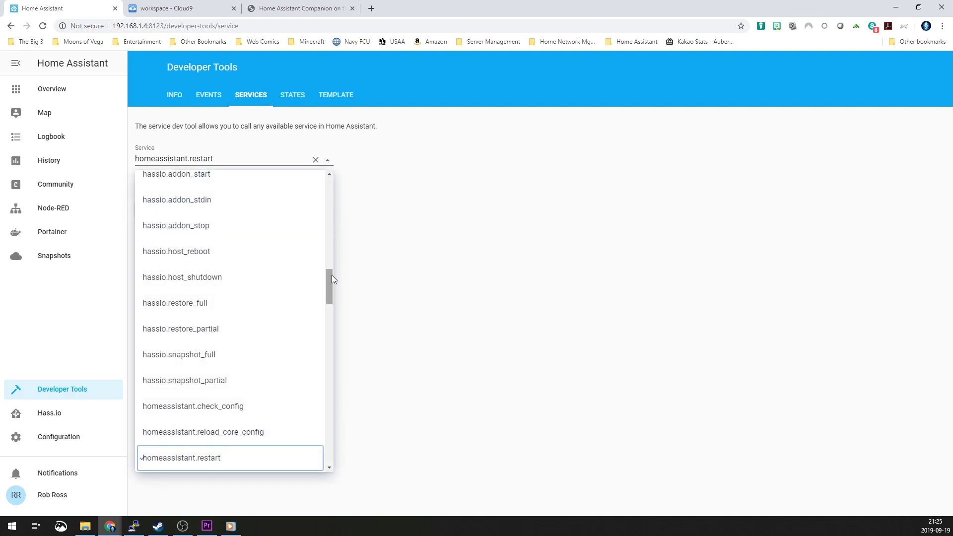
{"action": "left_click_drag", "start_coordinate": [331, 275], "coordinate": [328, 405]}
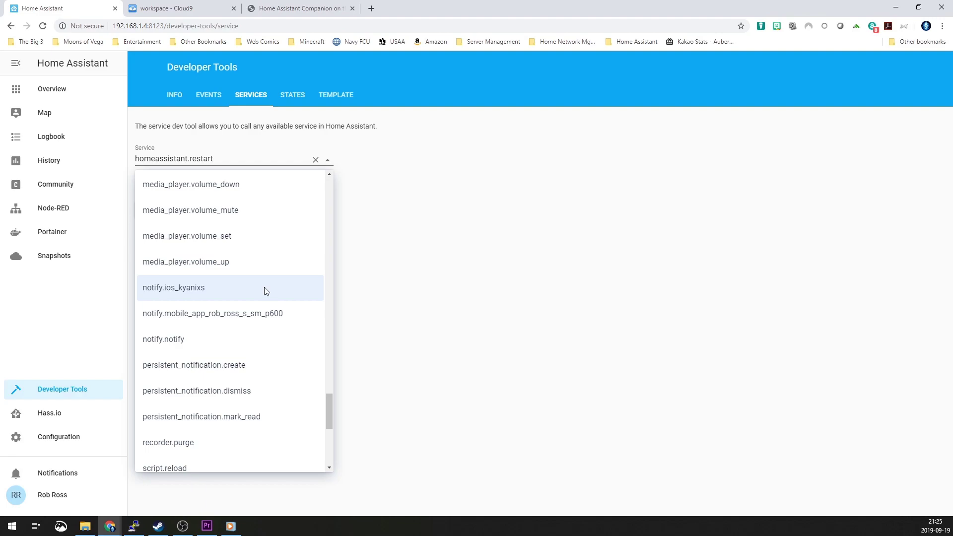
{"action": "left_click", "coordinate": [444, 253]}
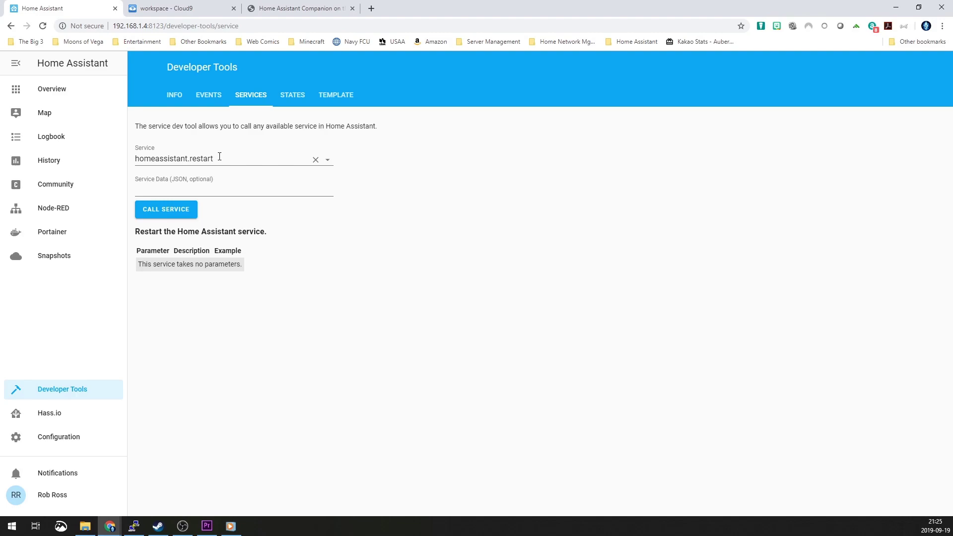
{"action": "left_click", "coordinate": [328, 159]}
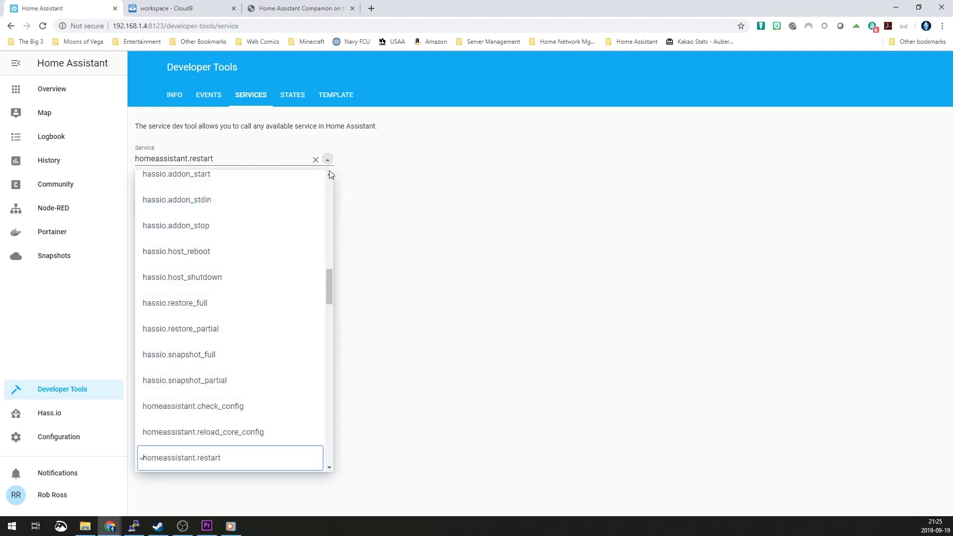
{"action": "left_click_drag", "start_coordinate": [330, 281], "coordinate": [338, 412]}
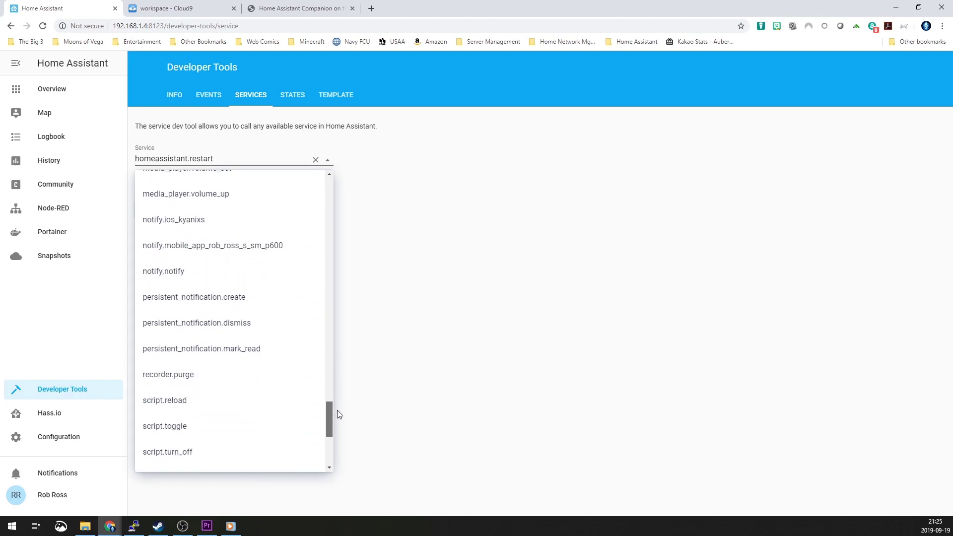
Select the phone's notify.ios service, prefilling the 'Minecraft Server Notice' notification data
{"action": "left_click", "coordinate": [180, 219]}
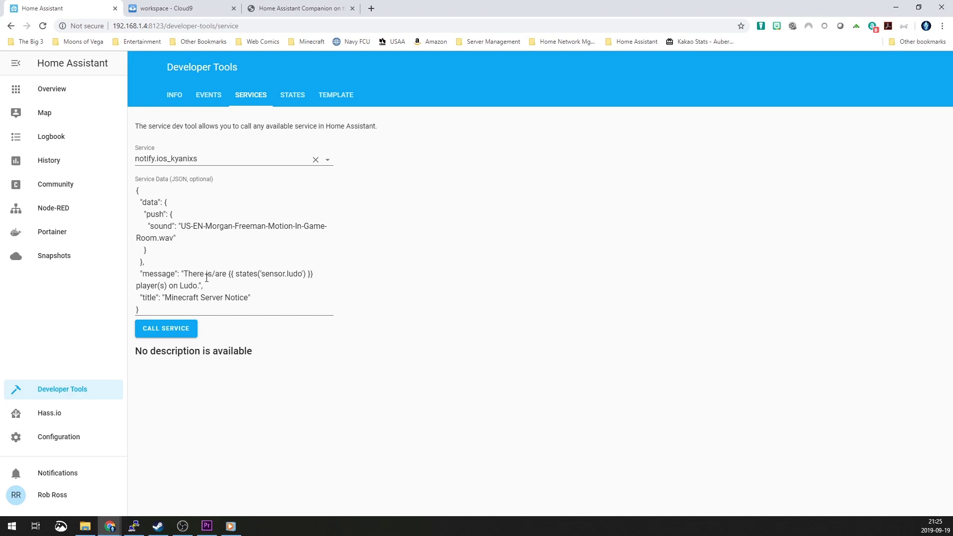